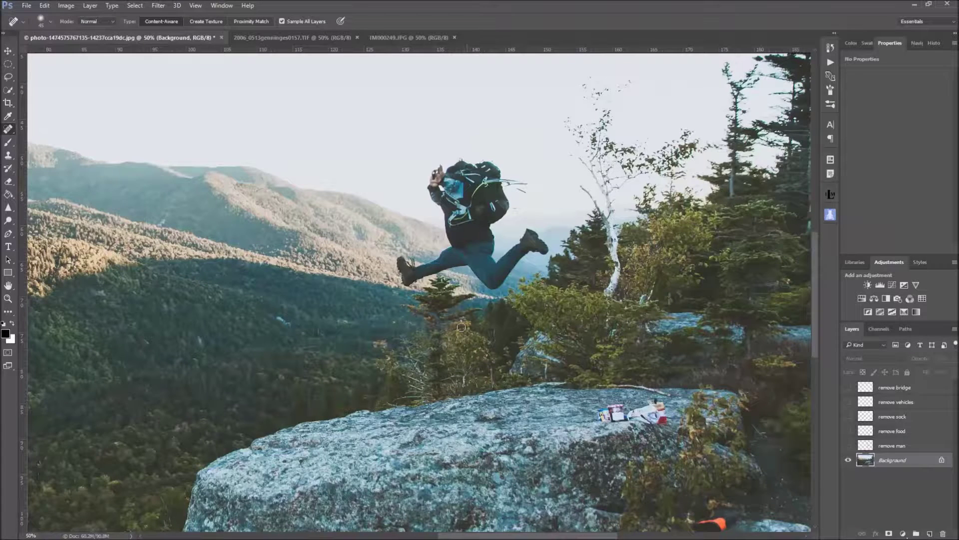
Step: Show the remove man, remove food, remove sock and remove vehicles cleanup layers
{"action": "left_click", "coordinate": [848, 445]}
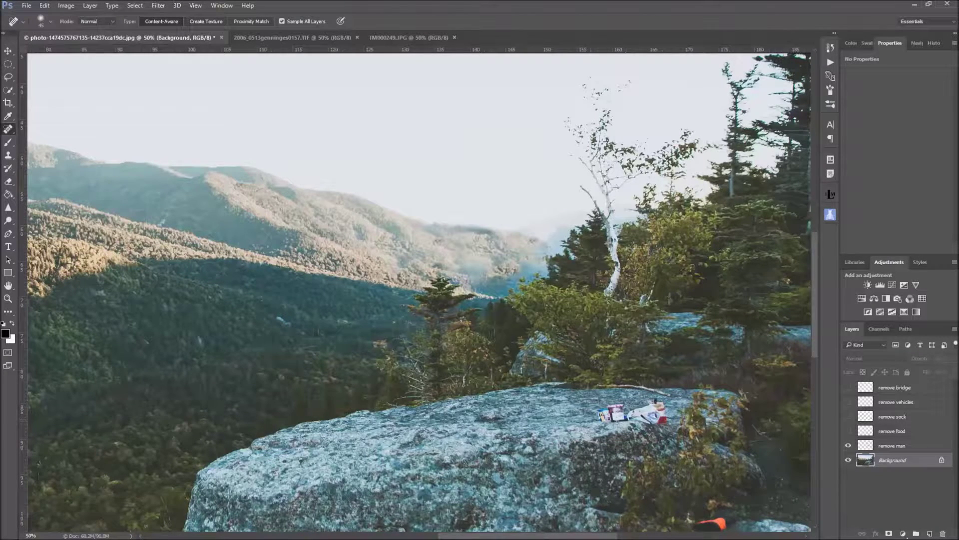
{"action": "left_click", "coordinate": [849, 431]}
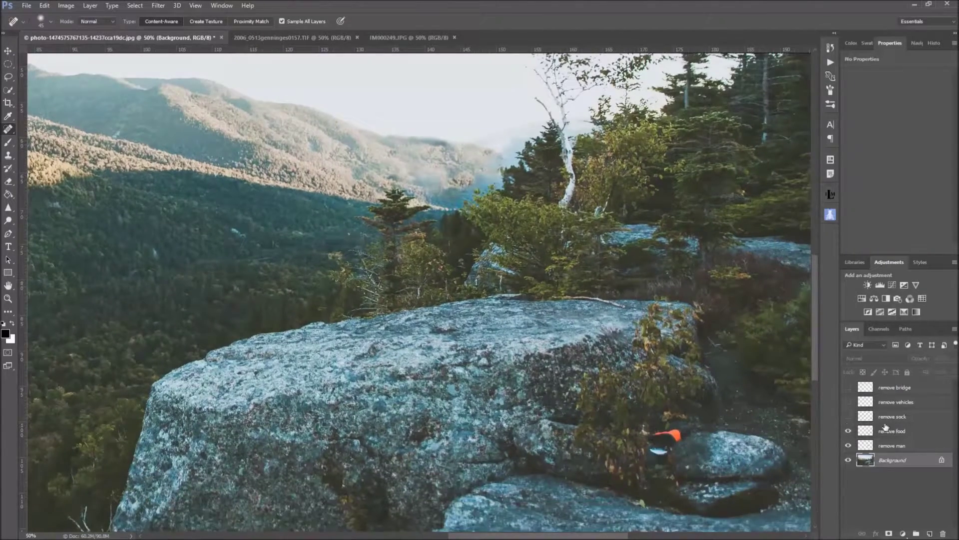
{"action": "left_click", "coordinate": [848, 417]}
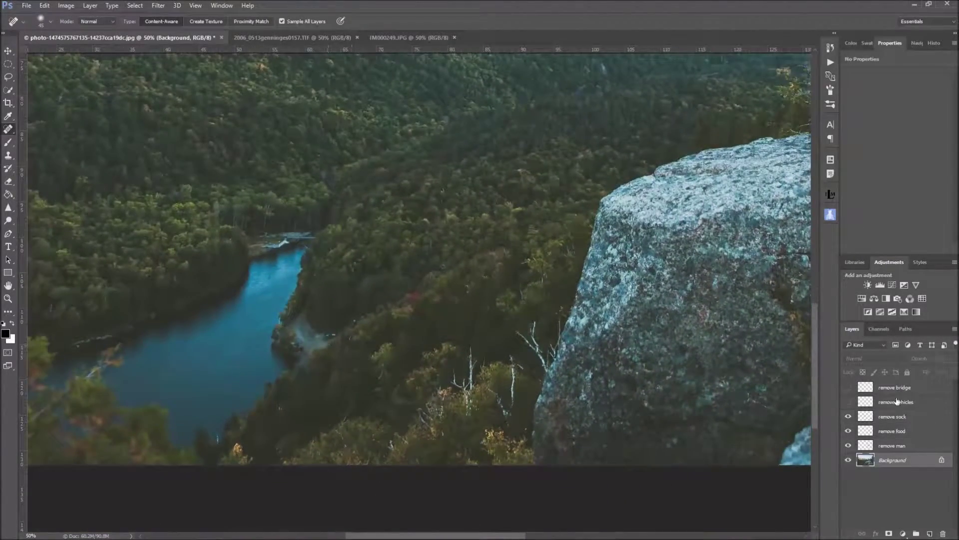
{"action": "left_click", "coordinate": [848, 402]}
{"action": "left_click", "coordinate": [195, 6]}
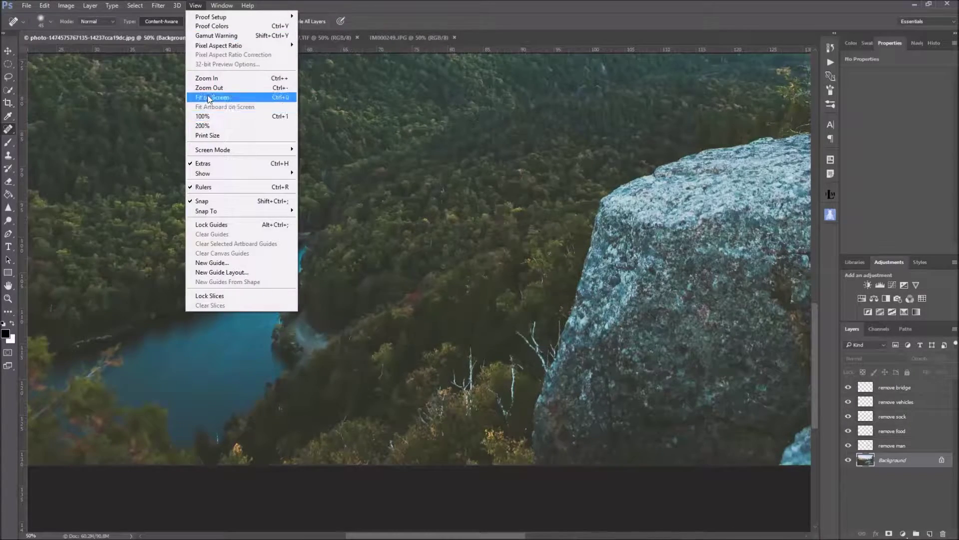
Step: Fit the photo on screen and drag the IM000249.JPG clouds into the mountain photo
{"action": "left_click", "coordinate": [209, 98]}
{"action": "left_click", "coordinate": [413, 37]}
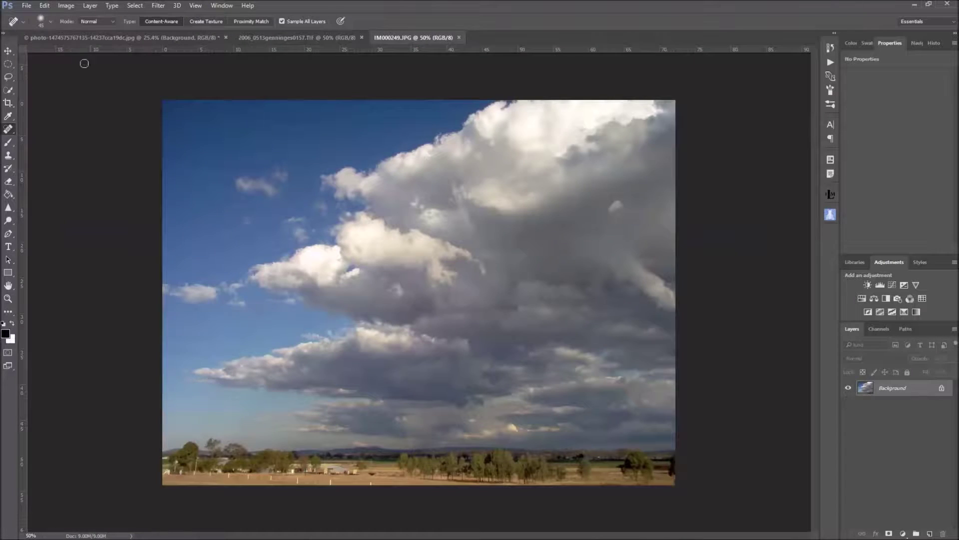
{"action": "left_click", "coordinate": [10, 51]}
{"action": "mouse_move", "coordinate": [381, 133]}
{"action": "left_mouse_down"}
{"action": "mouse_move", "coordinate": [379, 200]}
{"action": "mouse_move", "coordinate": [651, 95]}
{"action": "left_mouse_up"}
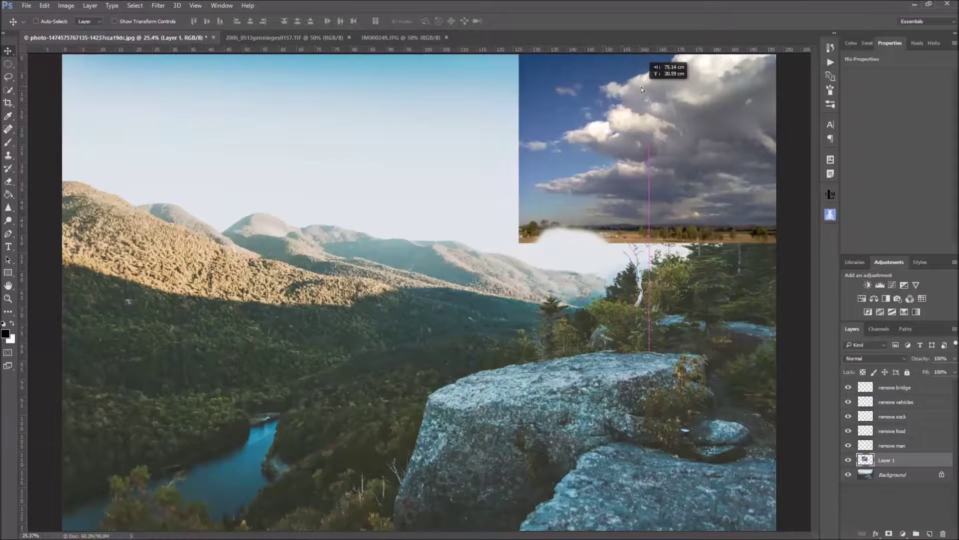
{"action": "left_click", "coordinate": [936, 388]}
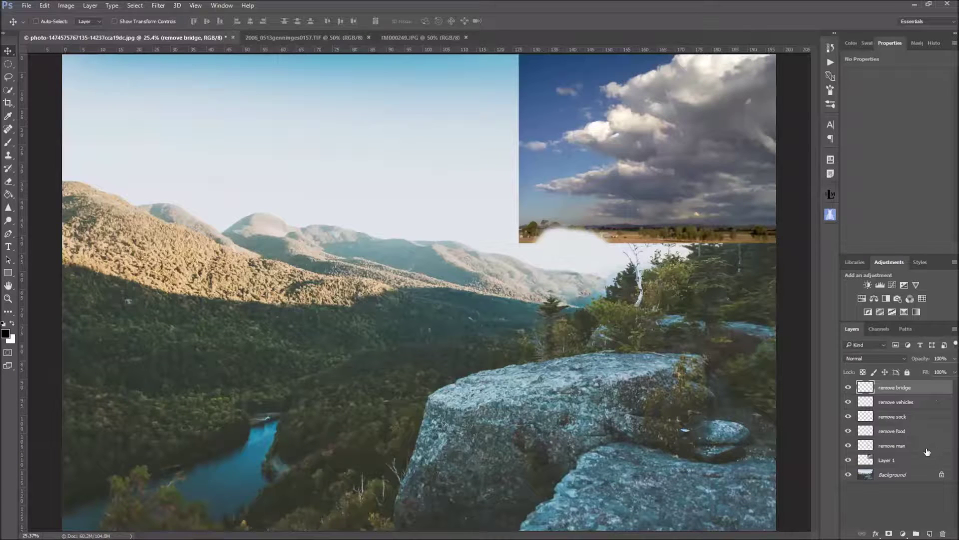
Step: Group the five cleanup layers as 'remove objects' and place the group below Layer 1
{"action": "left_click", "coordinate": [927, 451], "text": "shift"}
{"action": "key", "text": "ctrl+g"}
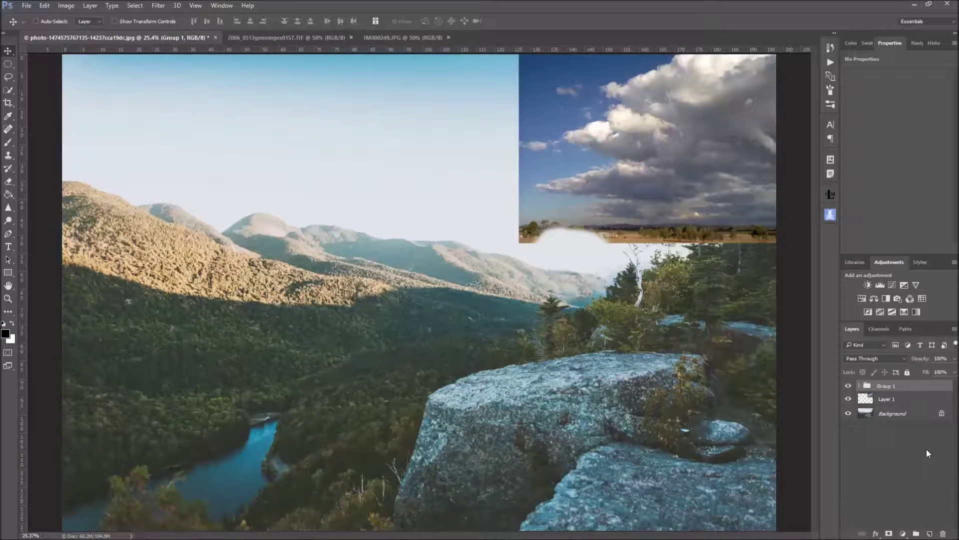
{"action": "double_click", "coordinate": [885, 385]}
{"action": "type", "text": "removal"}
{"action": "key", "text": "Return"}
{"action": "left_click_drag", "start_coordinate": [940, 387], "coordinate": [958, 419]}
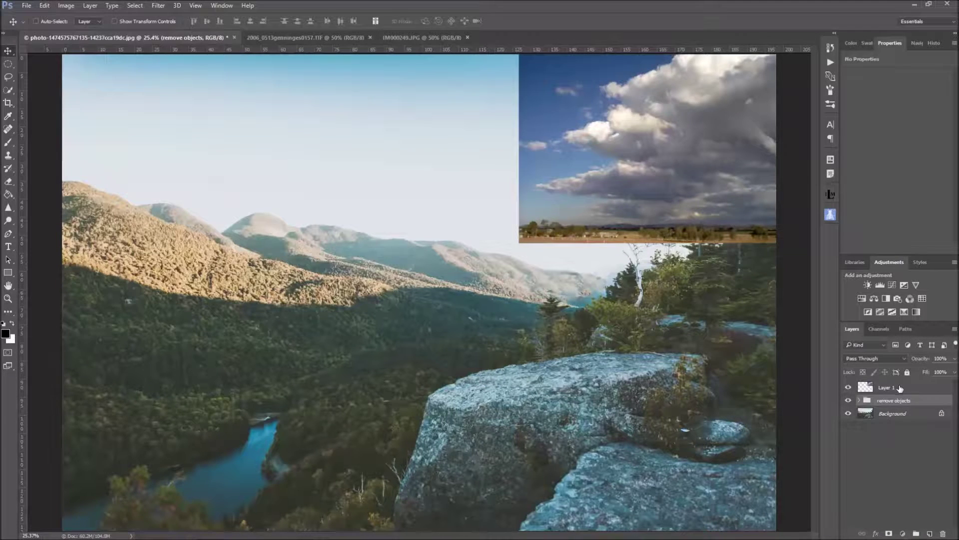
Step: Select the cloud Layer 1 and start Free Transform on it
{"action": "left_click", "coordinate": [899, 388]}
{"action": "left_click", "coordinate": [45, 5]}
{"action": "left_click", "coordinate": [74, 201]}
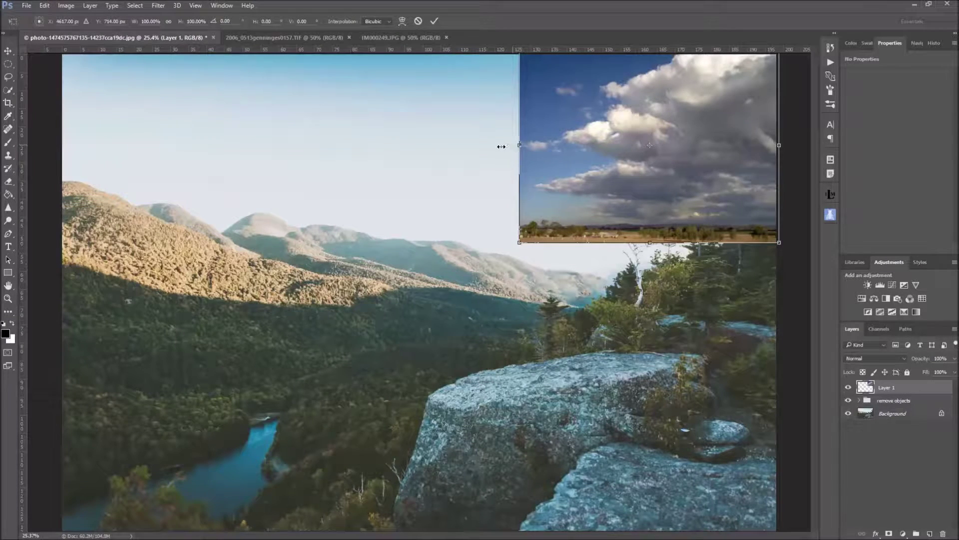
Step: Stretch the clouds to the photo's left edge, lower them slightly, and apply
{"action": "left_click_drag", "start_coordinate": [502, 146], "coordinate": [44, 146]}
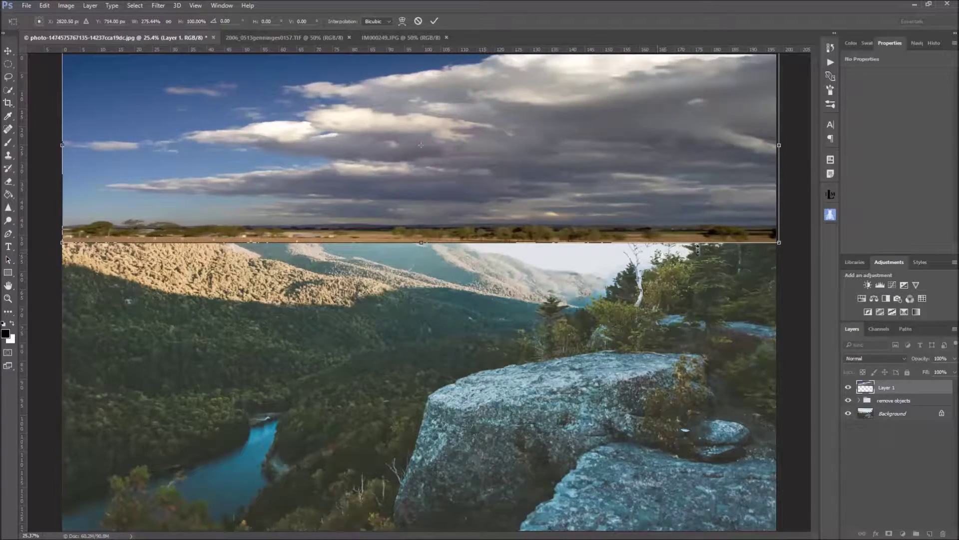
{"action": "mouse_move", "coordinate": [591, 244]}
{"action": "left_mouse_down"}
{"action": "mouse_move", "coordinate": [481, 248]}
{"action": "mouse_move", "coordinate": [494, 316]}
{"action": "left_mouse_up"}
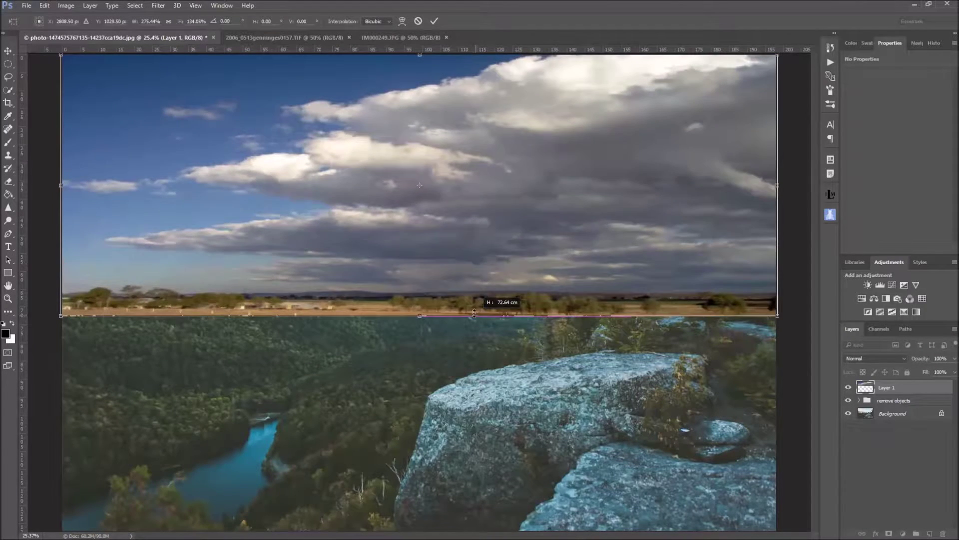
{"action": "left_click_drag", "start_coordinate": [61, 185], "coordinate": [55, 185]}
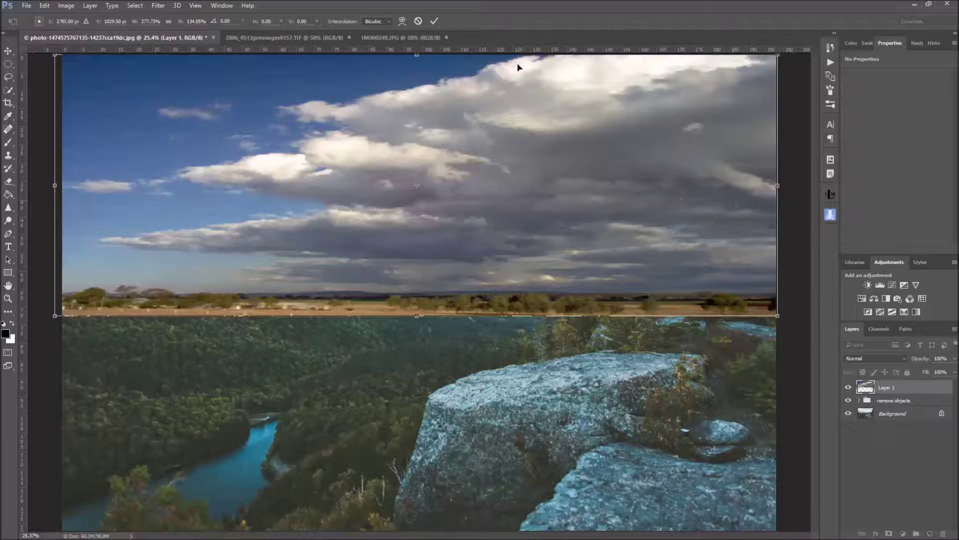
{"action": "left_click", "coordinate": [434, 21]}
Step: Duplicate the cloud layer and set the copy to Overlay blend mode
{"action": "left_click_drag", "start_coordinate": [937, 393], "coordinate": [930, 533]}
{"action": "left_click", "coordinate": [884, 359]}
{"action": "left_click", "coordinate": [892, 257]}
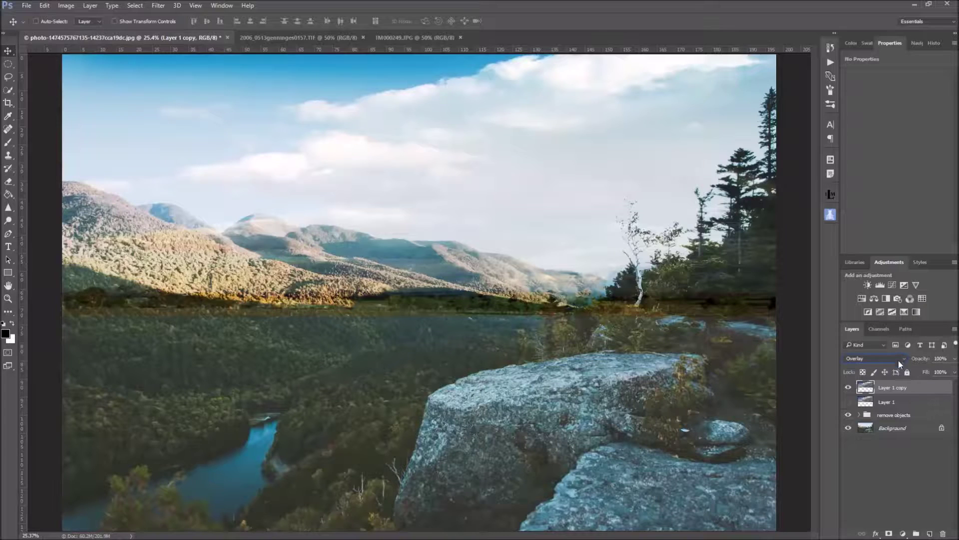
Step: Cycle the sky copy through blend modes, trying Vivid Light
{"action": "scroll", "coordinate": [898, 360], "scroll_direction": "down", "scroll_amount": 1}
{"action": "scroll", "coordinate": [897, 360], "scroll_direction": "up", "scroll_amount": 1}
{"action": "scroll", "coordinate": [898, 360], "scroll_direction": "up", "scroll_amount": 2}
{"action": "scroll", "coordinate": [898, 360], "scroll_direction": "up", "scroll_amount": 2}
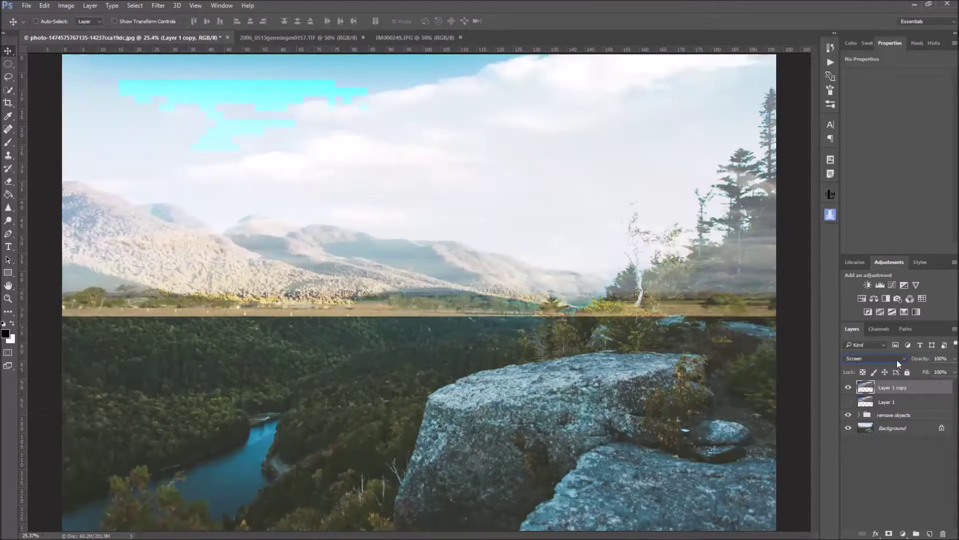
{"action": "scroll", "coordinate": [897, 360], "scroll_direction": "up", "scroll_amount": 1}
{"action": "scroll", "coordinate": [898, 360], "scroll_direction": "up", "scroll_amount": 1}
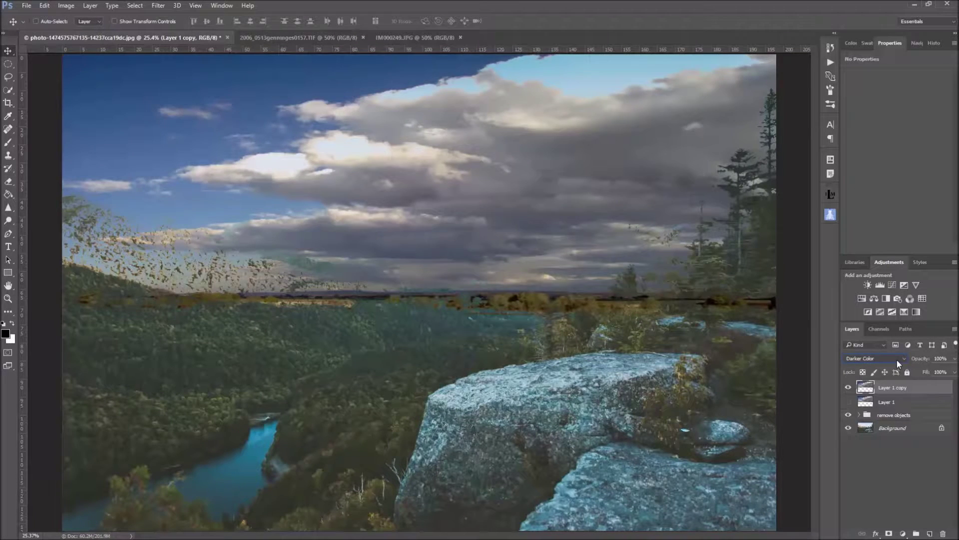
{"action": "scroll", "coordinate": [897, 360], "scroll_direction": "up", "scroll_amount": 1}
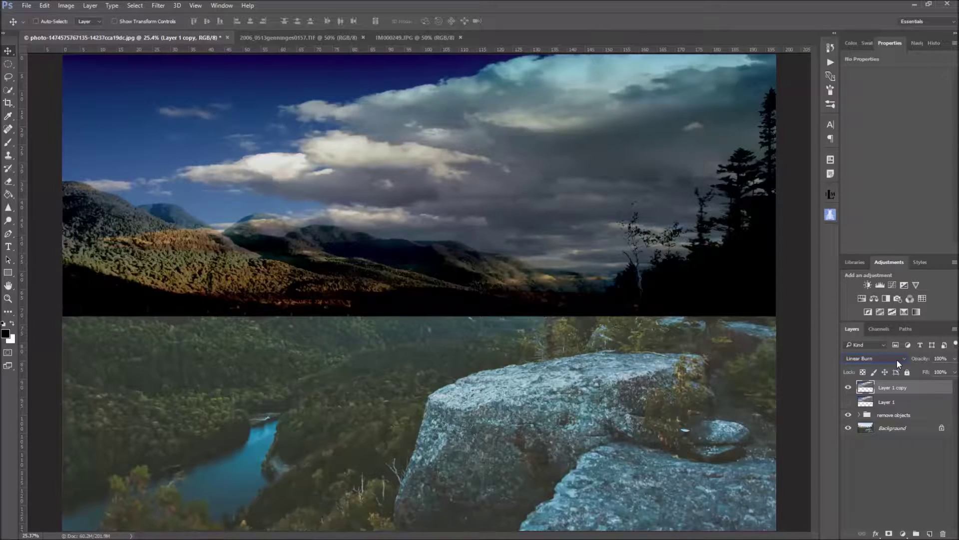
{"action": "scroll", "coordinate": [897, 360], "scroll_direction": "up", "scroll_amount": 2}
{"action": "scroll", "coordinate": [898, 359], "scroll_direction": "up", "scroll_amount": 1}
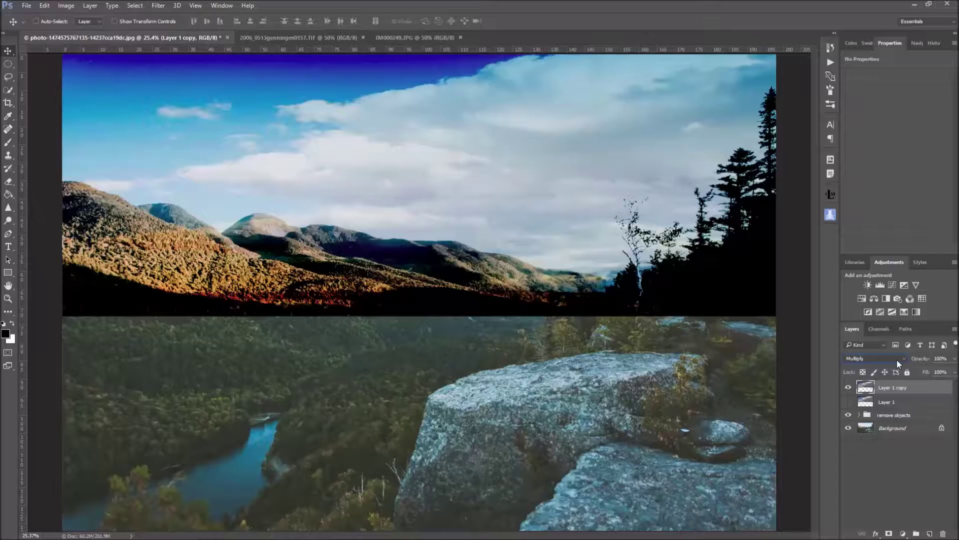
{"action": "scroll", "coordinate": [897, 359], "scroll_direction": "down", "scroll_amount": 1}
{"action": "left_click", "coordinate": [897, 359]}
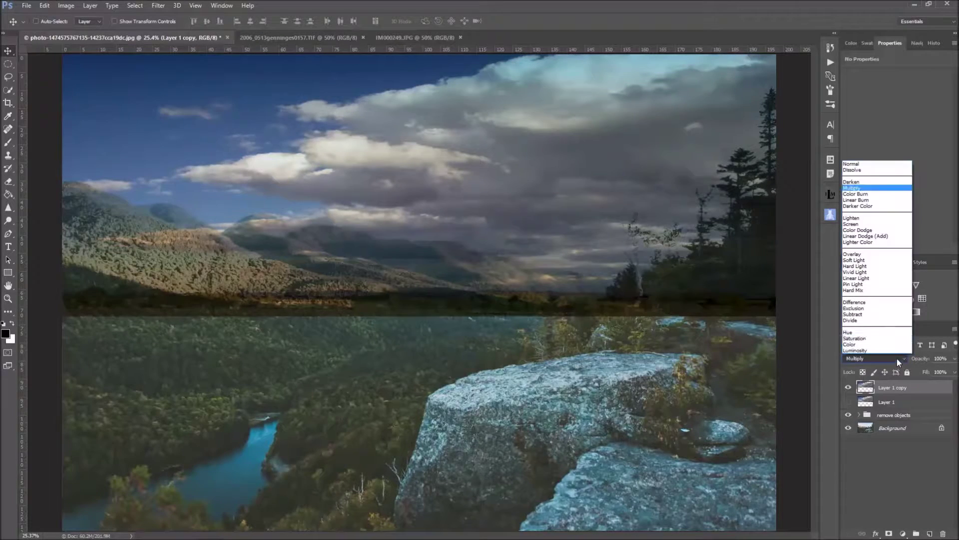
{"action": "left_click", "coordinate": [883, 272]}
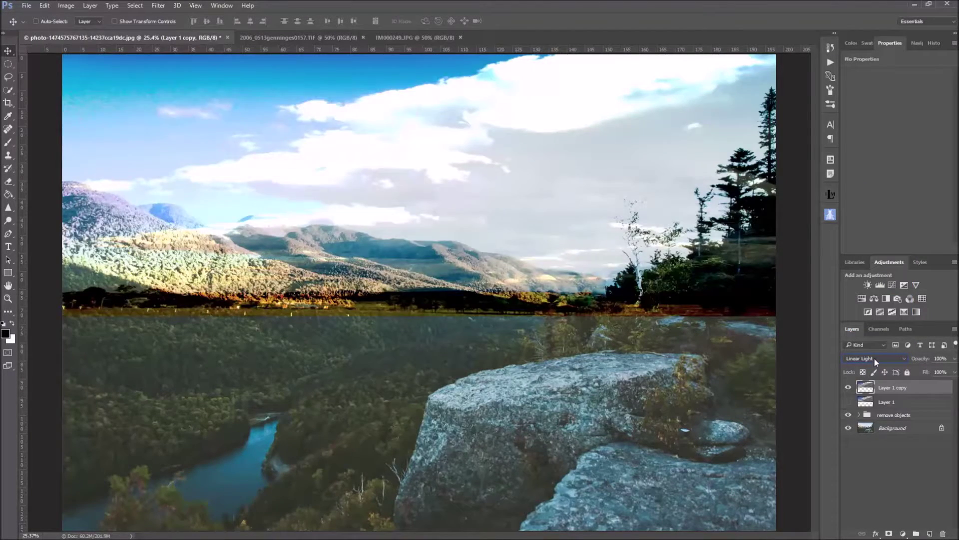
Step: Return the sky copy to Overlay and add a white layer mask
{"action": "scroll", "coordinate": [874, 358], "scroll_direction": "down", "scroll_amount": 1}
{"action": "scroll", "coordinate": [883, 357], "scroll_direction": "down", "scroll_amount": 1}
{"action": "scroll", "coordinate": [883, 357], "scroll_direction": "up", "scroll_amount": 2}
{"action": "scroll", "coordinate": [883, 358], "scroll_direction": "up", "scroll_amount": 2}
{"action": "scroll", "coordinate": [883, 358], "scroll_direction": "up", "scroll_amount": 1}
{"action": "left_click", "coordinate": [890, 533]}
Step: Paint black with a 259 px soft brush to mask the overlay off the mountains and valley
{"action": "left_click", "coordinate": [8, 142]}
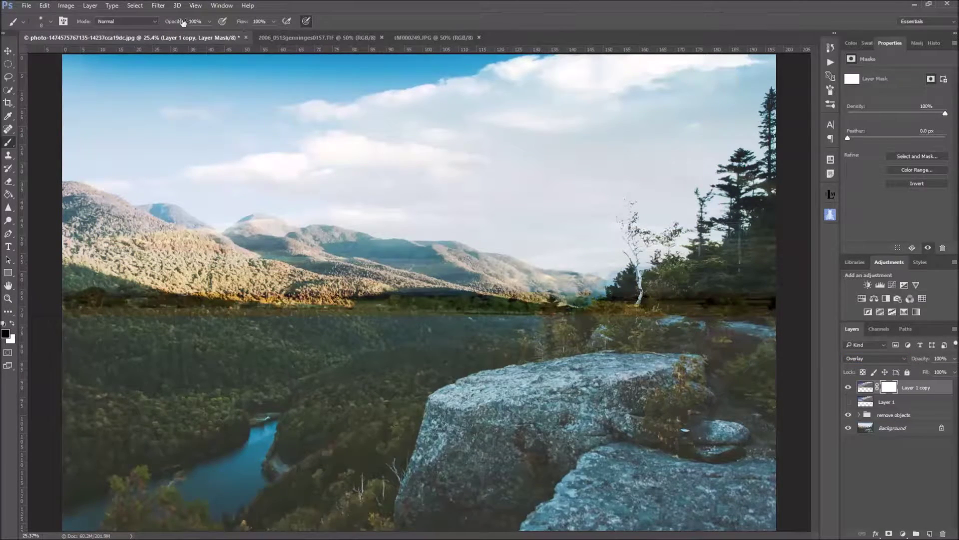
{"action": "right_click", "coordinate": [195, 227]}
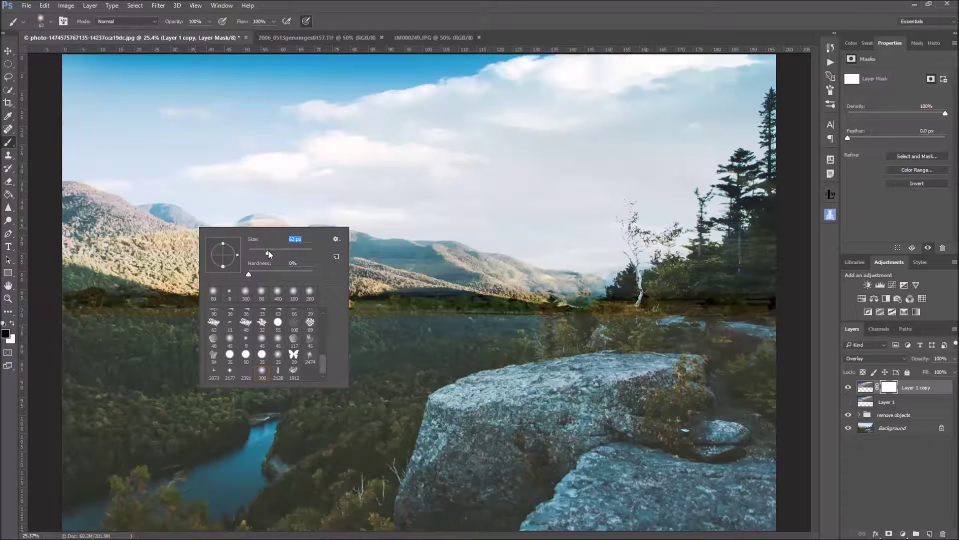
{"action": "left_click", "coordinate": [308, 253]}
{"action": "left_click", "coordinate": [395, 258]}
{"action": "mouse_move", "coordinate": [265, 243]}
{"action": "left_mouse_down"}
{"action": "mouse_move", "coordinate": [99, 296]}
{"action": "mouse_move", "coordinate": [90, 212]}
{"action": "mouse_move", "coordinate": [75, 260]}
{"action": "mouse_move", "coordinate": [185, 230]}
{"action": "mouse_move", "coordinate": [220, 260]}
{"action": "mouse_move", "coordinate": [270, 235]}
{"action": "left_mouse_up"}
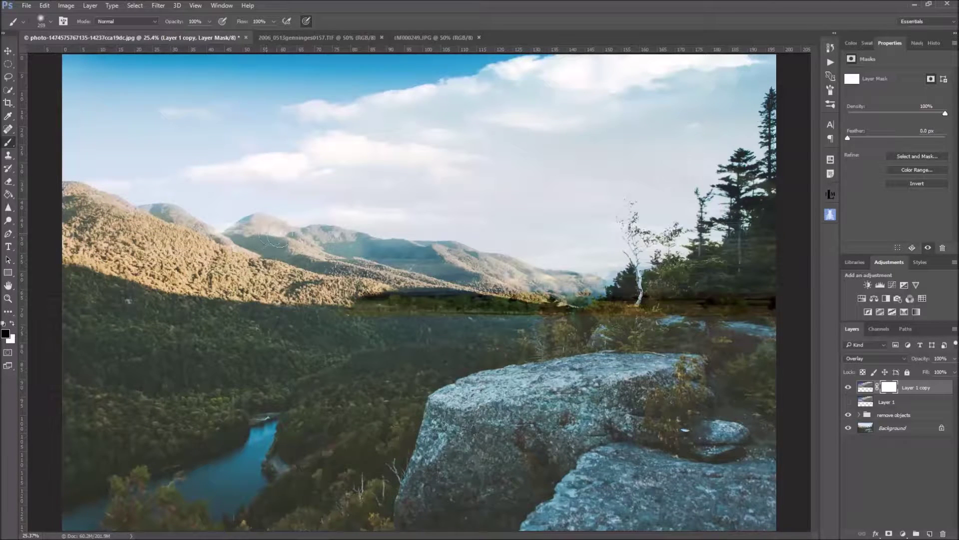
{"action": "mouse_move", "coordinate": [330, 243]}
{"action": "left_mouse_down"}
{"action": "mouse_move", "coordinate": [450, 260]}
{"action": "mouse_move", "coordinate": [549, 294]}
{"action": "mouse_move", "coordinate": [629, 289]}
{"action": "mouse_move", "coordinate": [331, 296]}
{"action": "mouse_move", "coordinate": [403, 317]}
{"action": "mouse_move", "coordinate": [299, 325]}
{"action": "mouse_move", "coordinate": [561, 316]}
{"action": "mouse_move", "coordinate": [663, 302]}
{"action": "mouse_move", "coordinate": [754, 310]}
{"action": "mouse_move", "coordinate": [700, 344]}
{"action": "mouse_move", "coordinate": [729, 280]}
{"action": "mouse_move", "coordinate": [699, 284]}
{"action": "mouse_move", "coordinate": [675, 305]}
{"action": "mouse_move", "coordinate": [644, 303]}
{"action": "mouse_move", "coordinate": [694, 328]}
{"action": "left_mouse_up"}
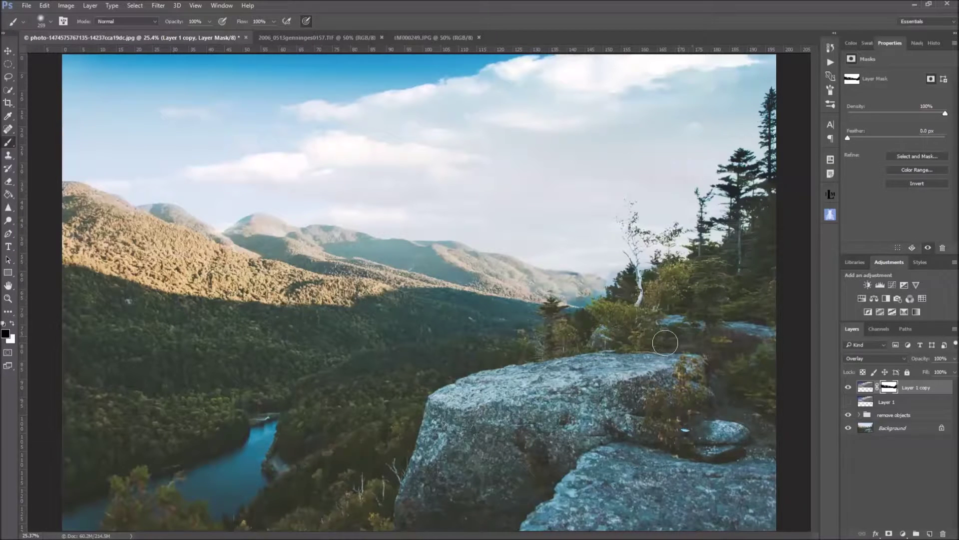
Step: Switch to white at 17% opacity and softly paint the blend back over the right trees
{"action": "key", "text": "x"}
{"action": "left_click", "coordinate": [210, 22]}
{"action": "left_click_drag", "start_coordinate": [170, 35], "coordinate": [171, 35]}
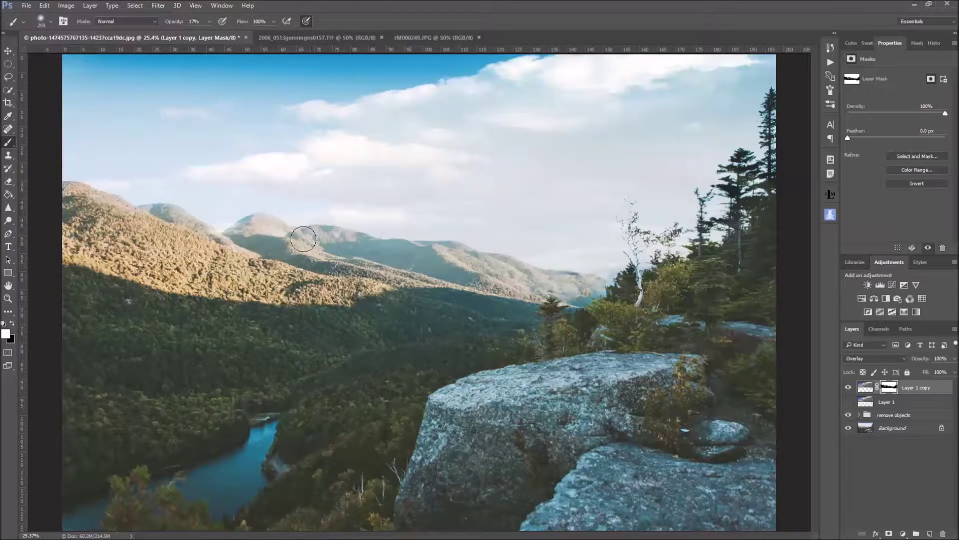
{"action": "left_click_drag", "start_coordinate": [707, 278], "coordinate": [750, 235]}
Step: Show Layer 1 again and try Difference and other blend modes on it
{"action": "left_click", "coordinate": [849, 402]}
{"action": "left_click", "coordinate": [890, 402]}
{"action": "left_click", "coordinate": [904, 359]}
{"action": "left_click", "coordinate": [882, 304]}
{"action": "scroll", "coordinate": [894, 364], "scroll_direction": "down", "scroll_amount": 1}
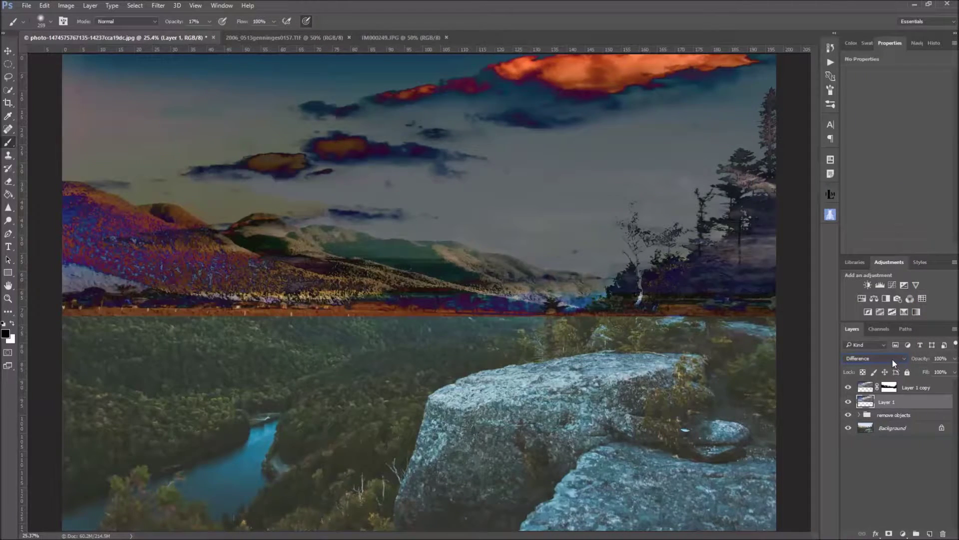
{"action": "scroll", "coordinate": [895, 364], "scroll_direction": "down", "scroll_amount": 1}
{"action": "scroll", "coordinate": [894, 364], "scroll_direction": "down", "scroll_amount": 1}
{"action": "scroll", "coordinate": [895, 364], "scroll_direction": "down", "scroll_amount": 1}
{"action": "scroll", "coordinate": [892, 359], "scroll_direction": "down", "scroll_amount": 1}
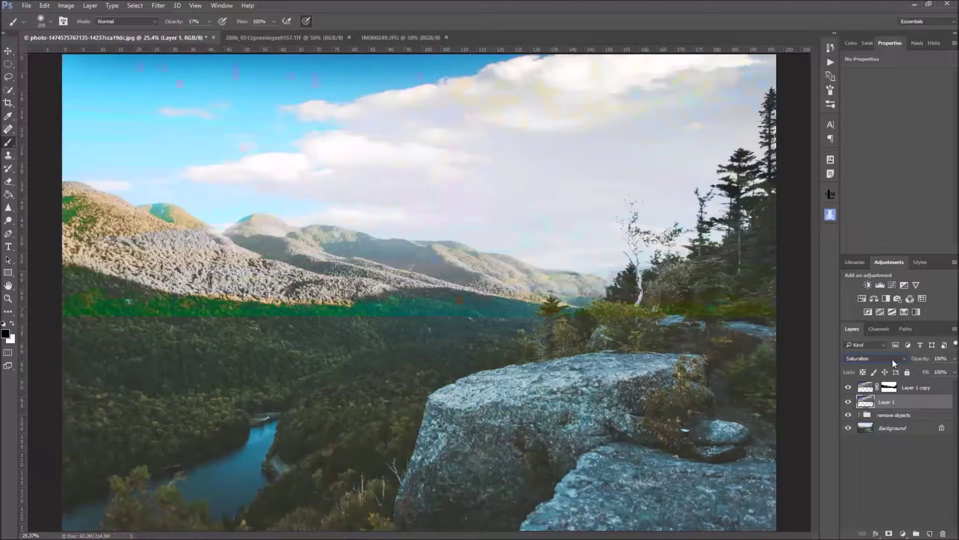
Step: Check Layer 1's opacity, toggle it to compare, then delete Layer 1
{"action": "left_click", "coordinate": [955, 359]}
{"action": "left_click", "coordinate": [848, 402]}
{"action": "left_click", "coordinate": [848, 402]}
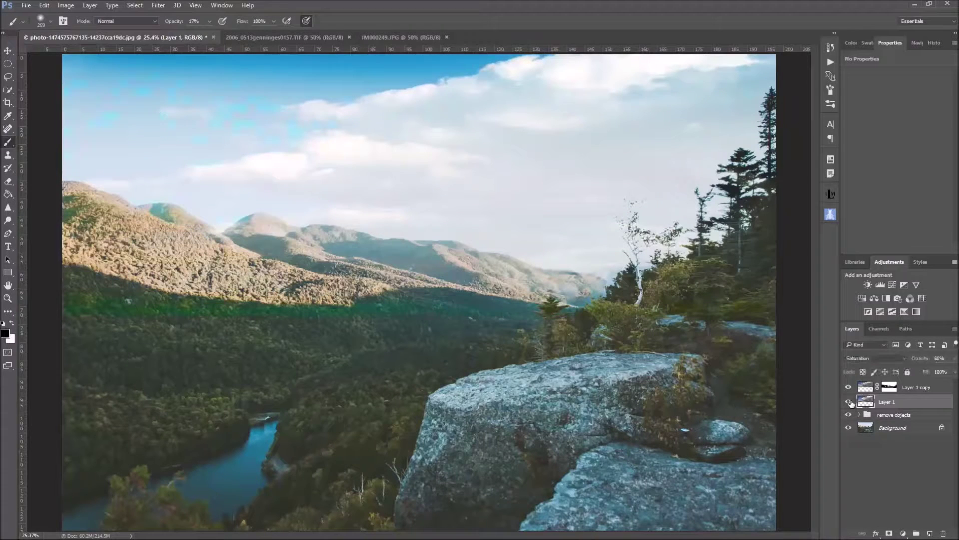
{"action": "left_click", "coordinate": [944, 534]}
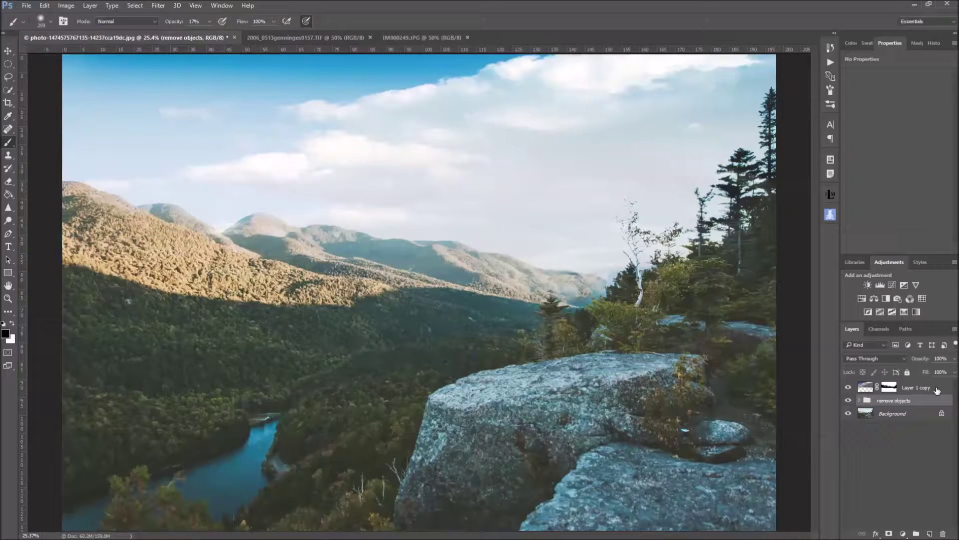
Step: Select the sky copy's mask and reset the colours to black and white
{"action": "left_click", "coordinate": [887, 391]}
{"action": "key", "text": "x"}
{"action": "left_click", "coordinate": [12, 324]}
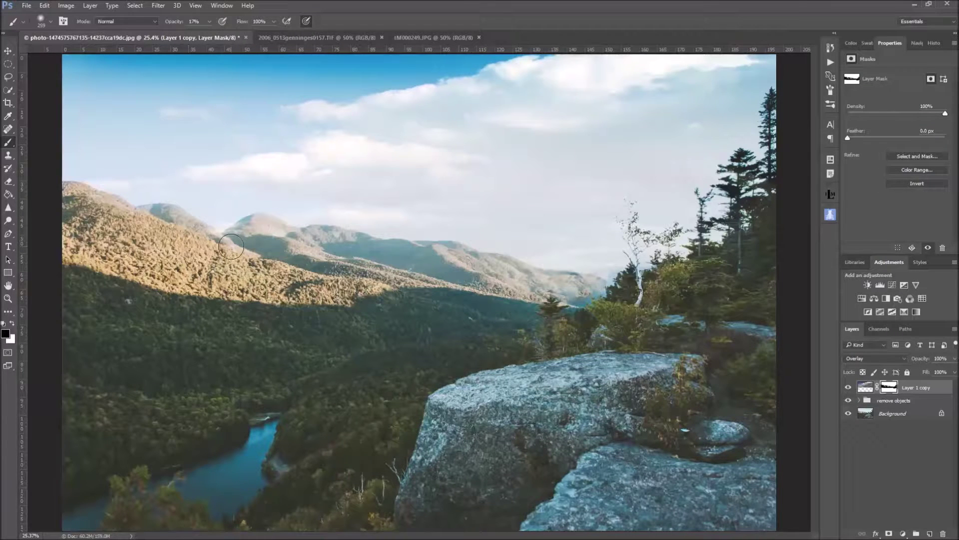
Step: Convert all three layers for Smart Filters and briefly inspect the .psb contents
{"action": "left_click", "coordinate": [924, 418], "text": "shift"}
{"action": "left_click", "coordinate": [157, 6]}
{"action": "left_click", "coordinate": [190, 31]}
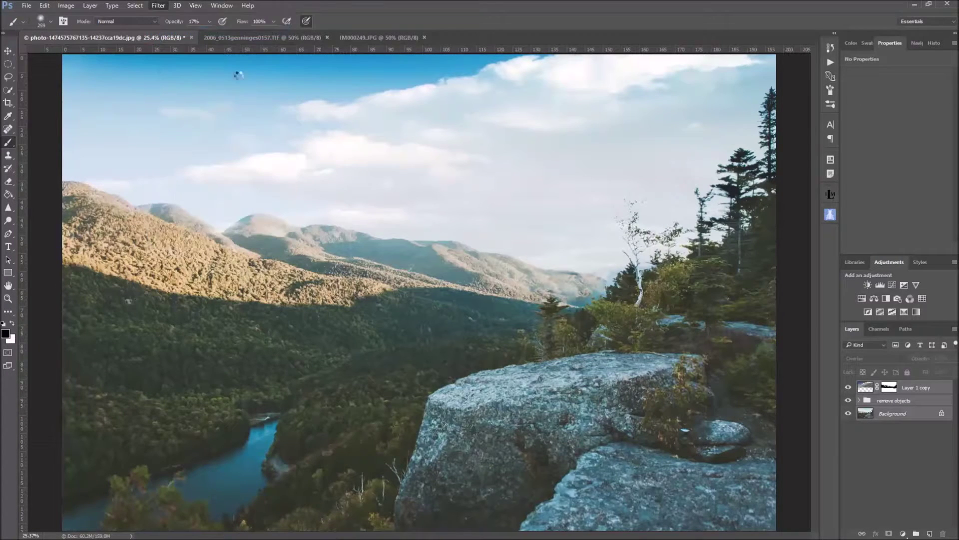
{"action": "double_click", "coordinate": [870, 389]}
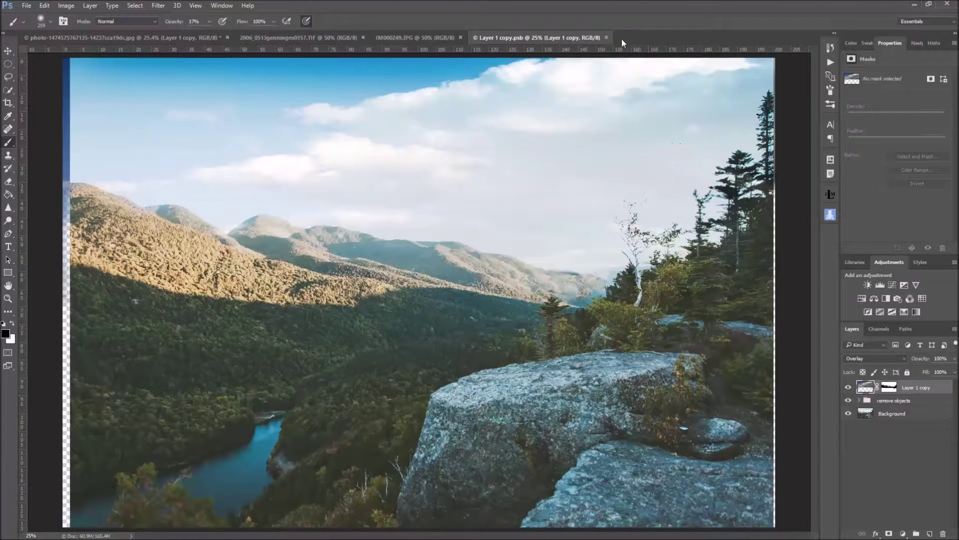
{"action": "left_click", "coordinate": [607, 37]}
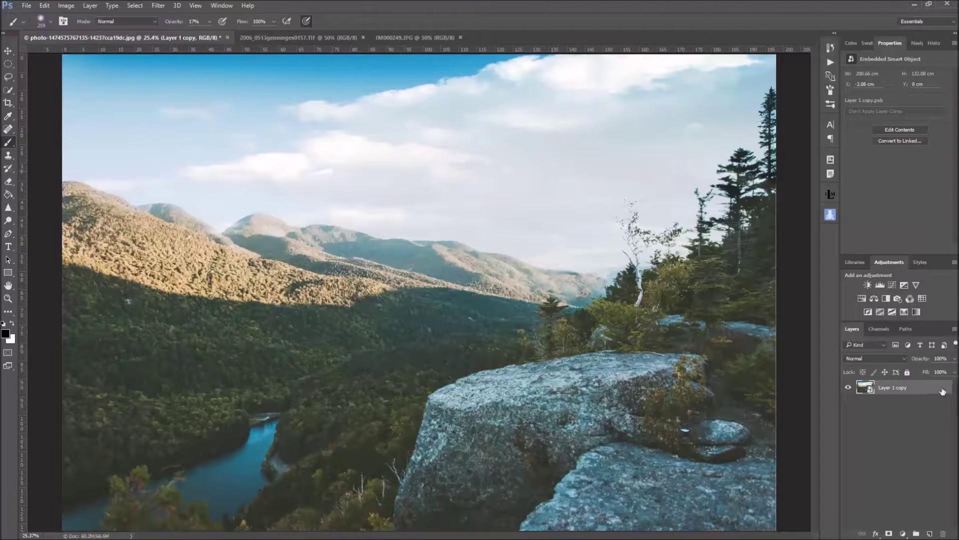
{"action": "left_click", "coordinate": [157, 6]}
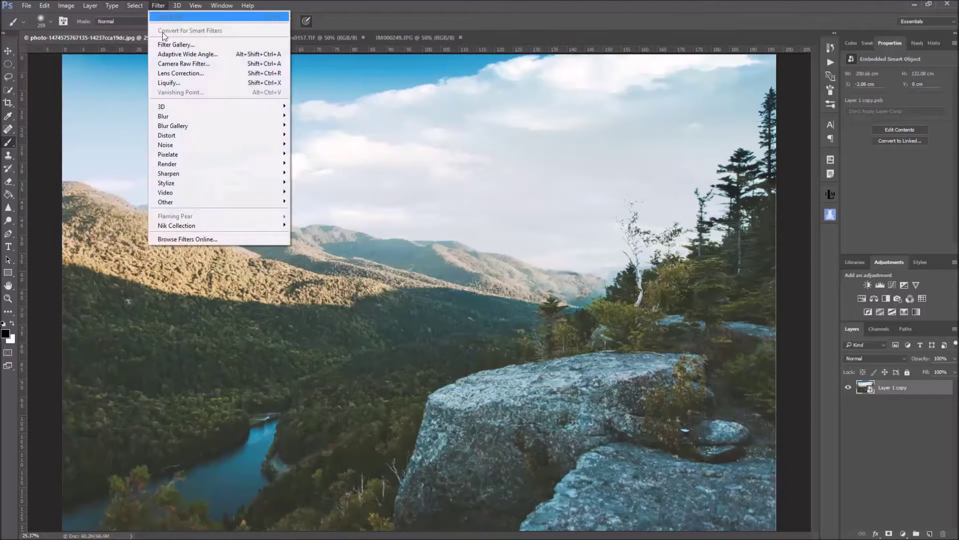
Step: Launch the Camera Raw filter and raise Clarity to +65 at 33.3% preview
{"action": "left_click", "coordinate": [190, 65]}
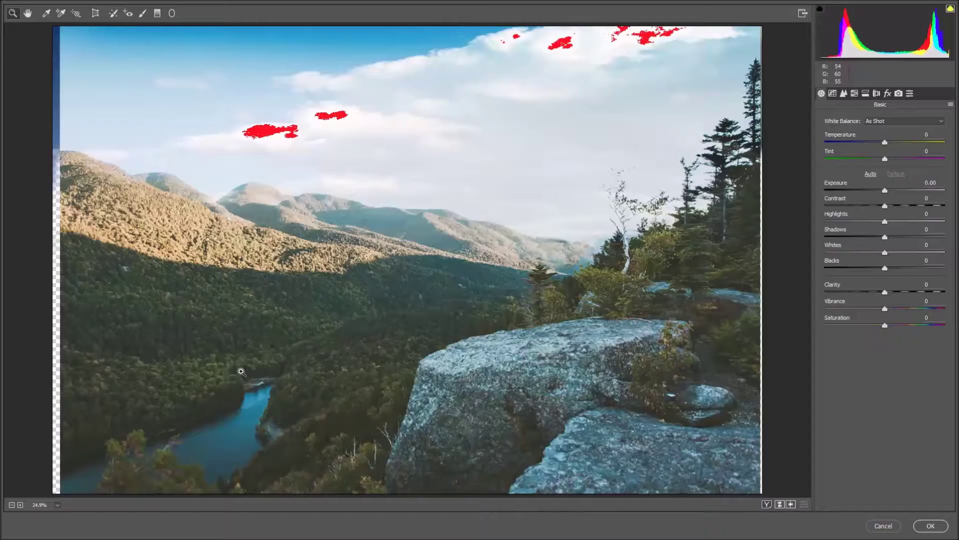
{"action": "left_click", "coordinate": [20, 505]}
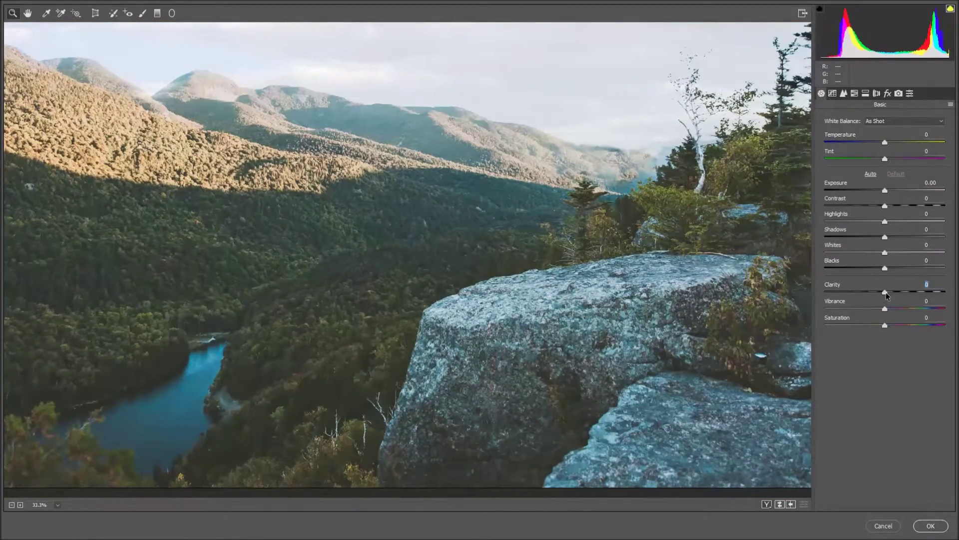
{"action": "left_click_drag", "start_coordinate": [887, 295], "coordinate": [926, 295]}
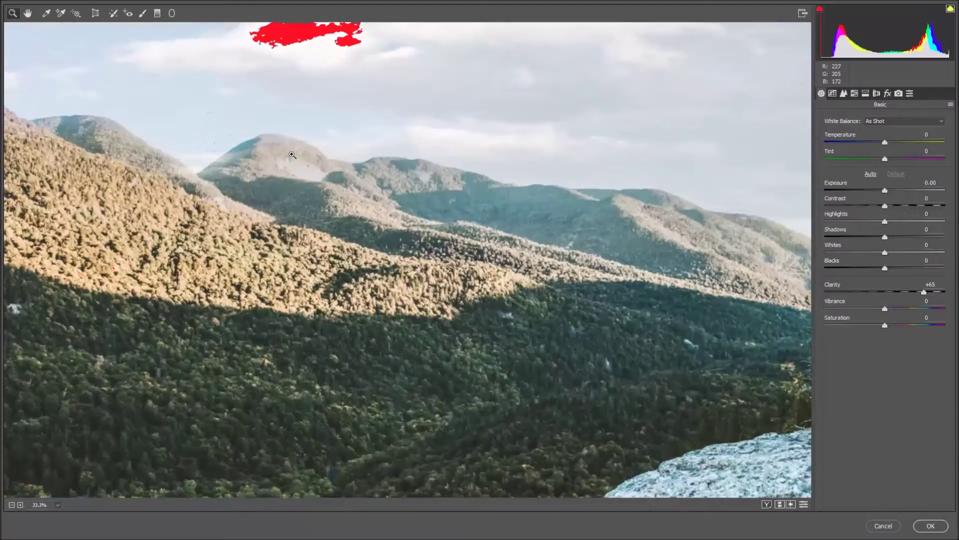
Step: Zoom and pan around the preview, then raise Vibrance to +25
{"action": "left_click", "coordinate": [66, 36]}
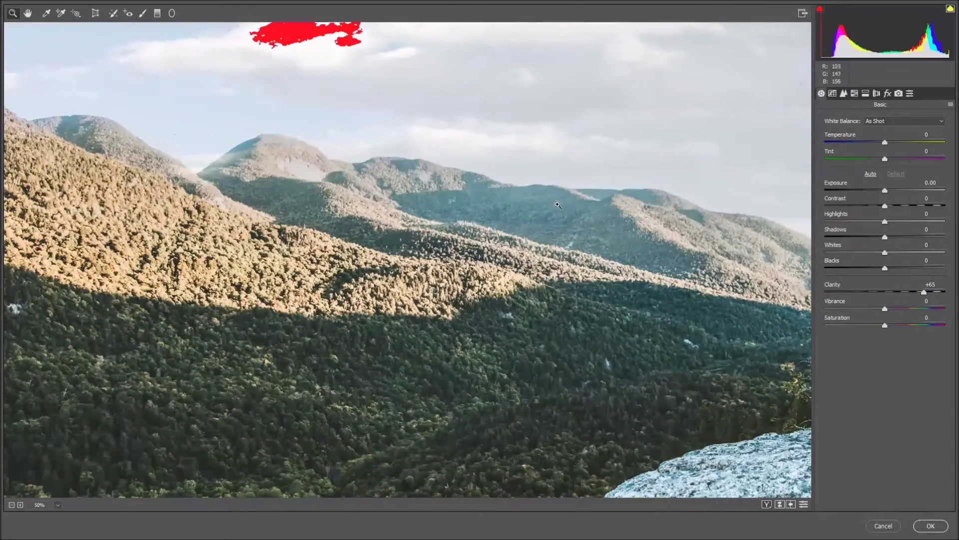
{"action": "left_click", "coordinate": [28, 14]}
{"action": "left_click_drag", "start_coordinate": [403, 306], "coordinate": [376, 259]}
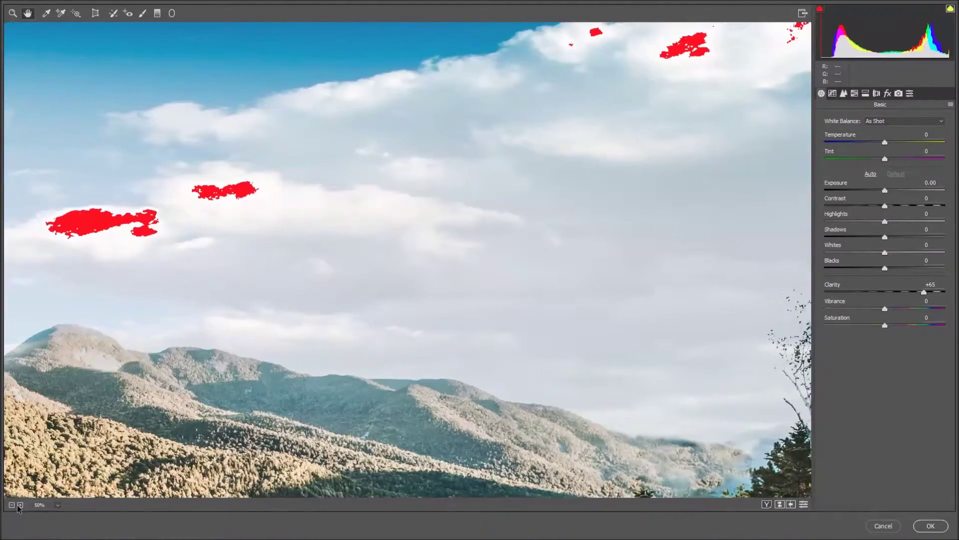
{"action": "left_click", "coordinate": [12, 505]}
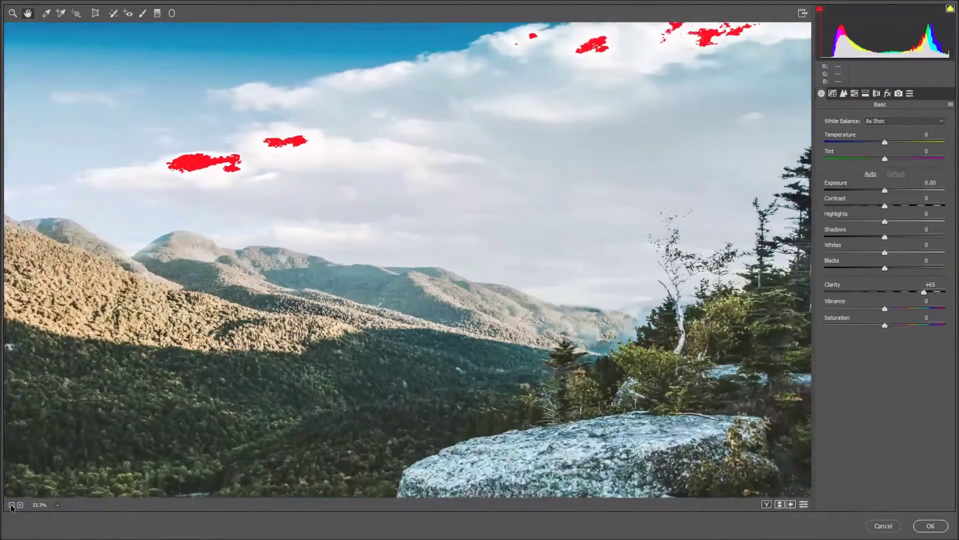
{"action": "left_click", "coordinate": [11, 504]}
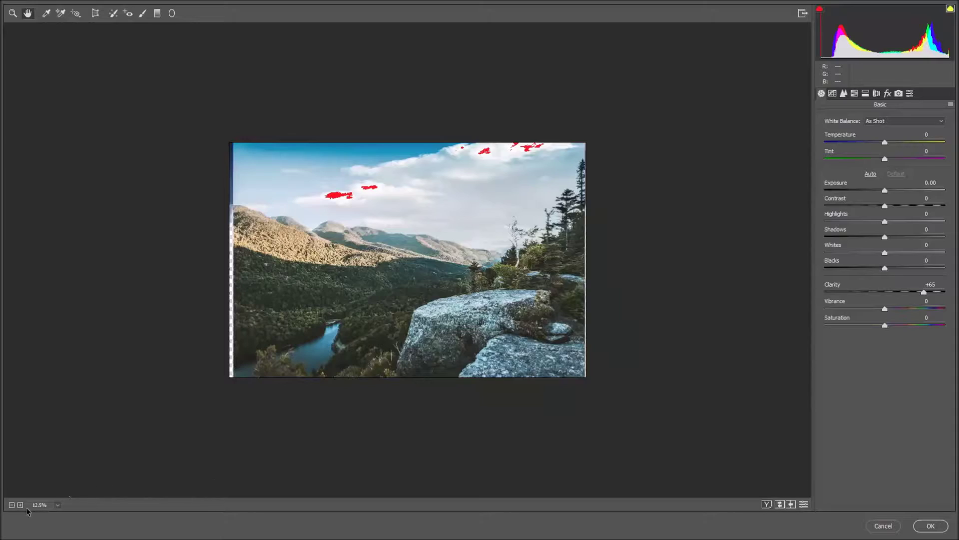
{"action": "left_click", "coordinate": [20, 504]}
{"action": "left_click_drag", "start_coordinate": [886, 309], "coordinate": [902, 307]}
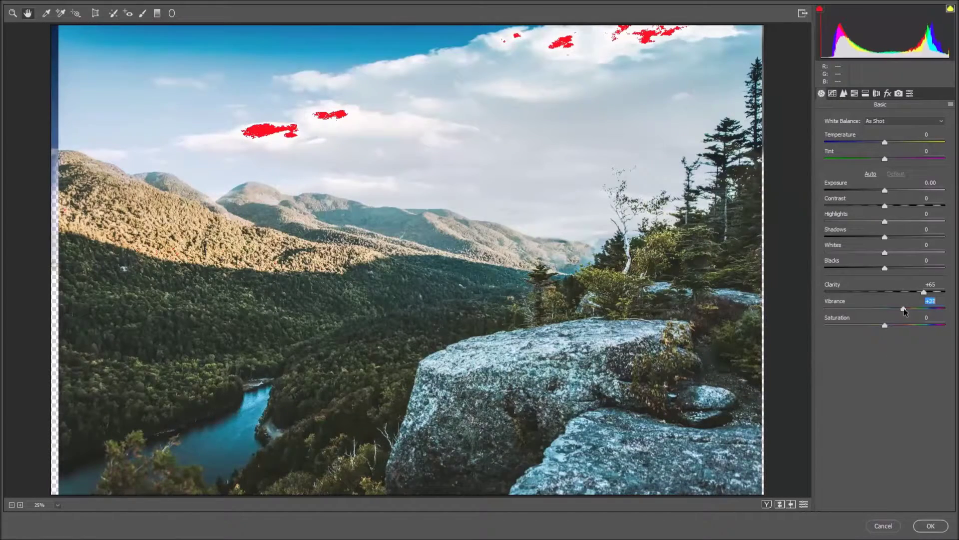
Step: Increase Dehaze to +21 in Camera Raw's effects settings
{"action": "left_click", "coordinate": [887, 93]}
{"action": "left_click_drag", "start_coordinate": [885, 136], "coordinate": [898, 137]}
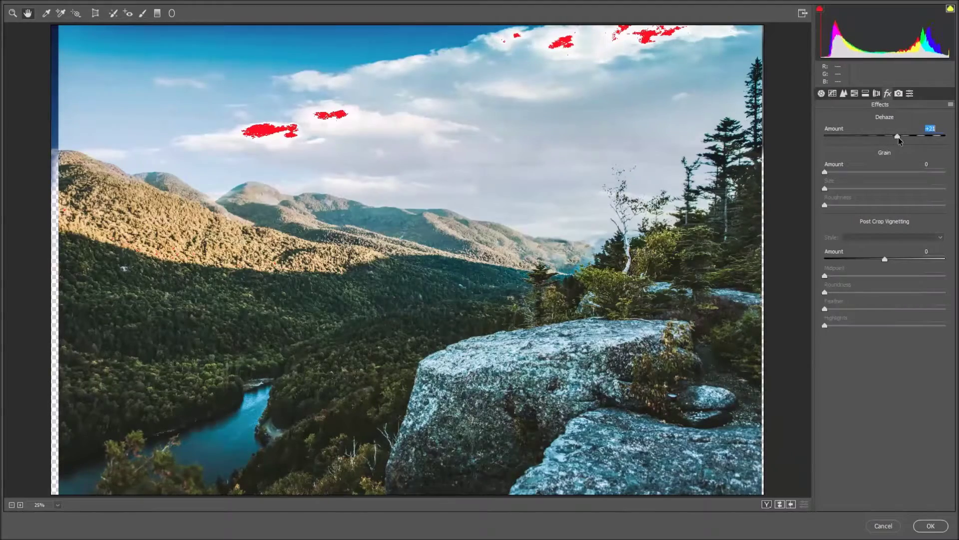
{"action": "left_click", "coordinate": [821, 93]}
Step: Set white balance to Auto, Temperature to +8, and apply Auto tone
{"action": "left_click", "coordinate": [880, 121]}
{"action": "left_click", "coordinate": [880, 139]}
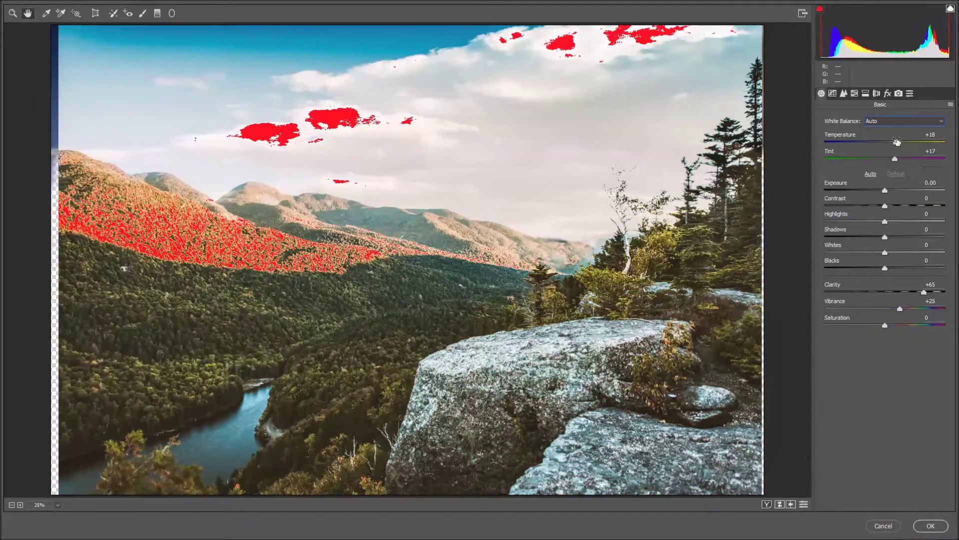
{"action": "left_click_drag", "start_coordinate": [896, 143], "coordinate": [889, 159]}
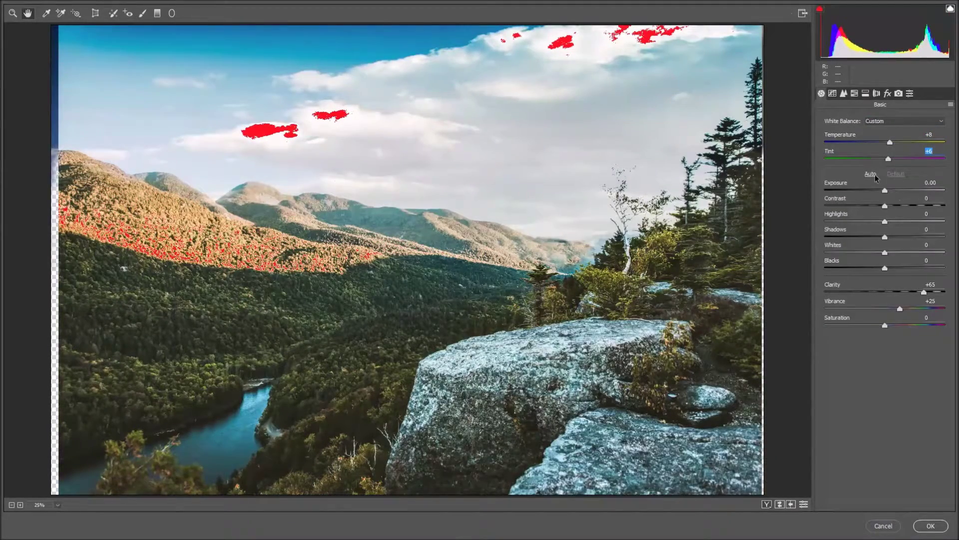
{"action": "left_click", "coordinate": [873, 174]}
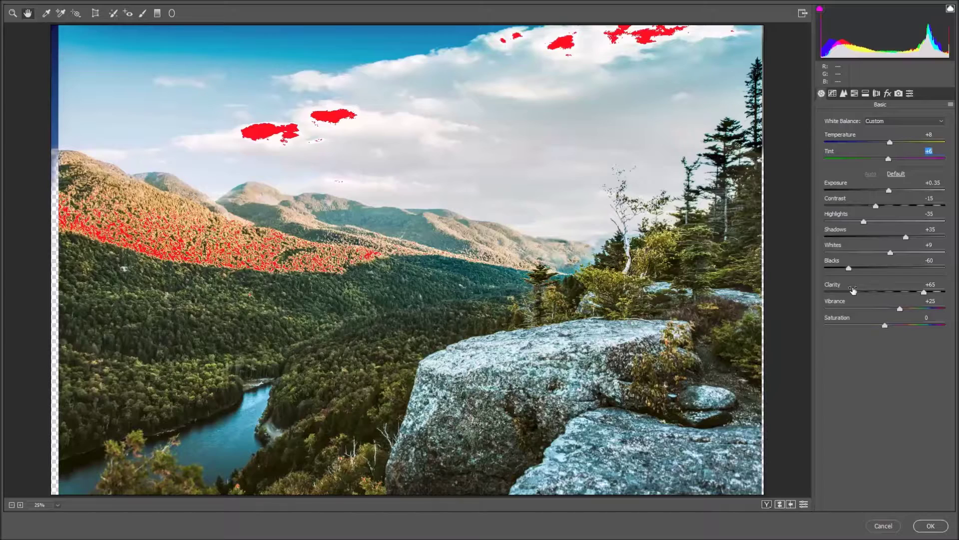
{"action": "left_click", "coordinate": [833, 94]}
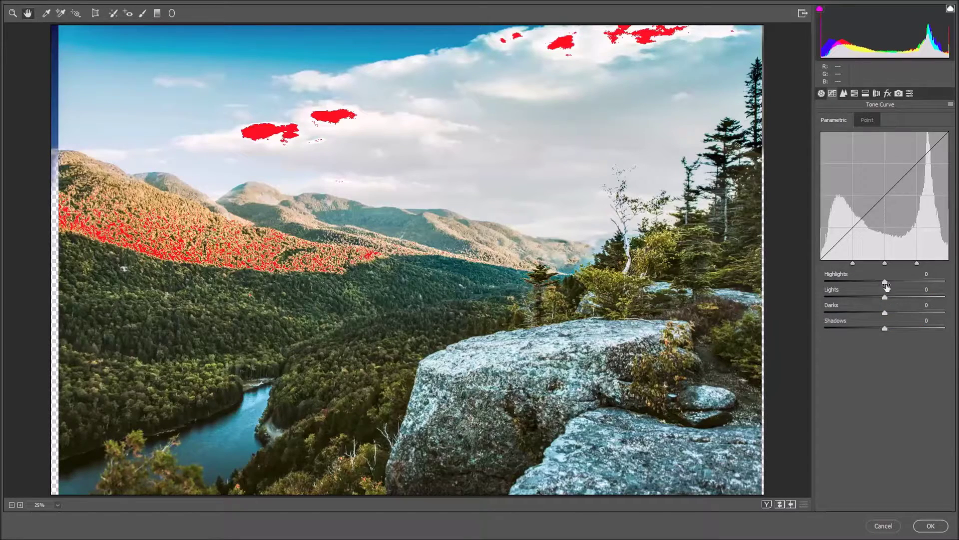
Step: Lower the tone curve's Highlights to -16 and Lights to -9, lift Shadows to +33, and apply Camera Raw
{"action": "left_click_drag", "start_coordinate": [886, 282], "coordinate": [877, 283]}
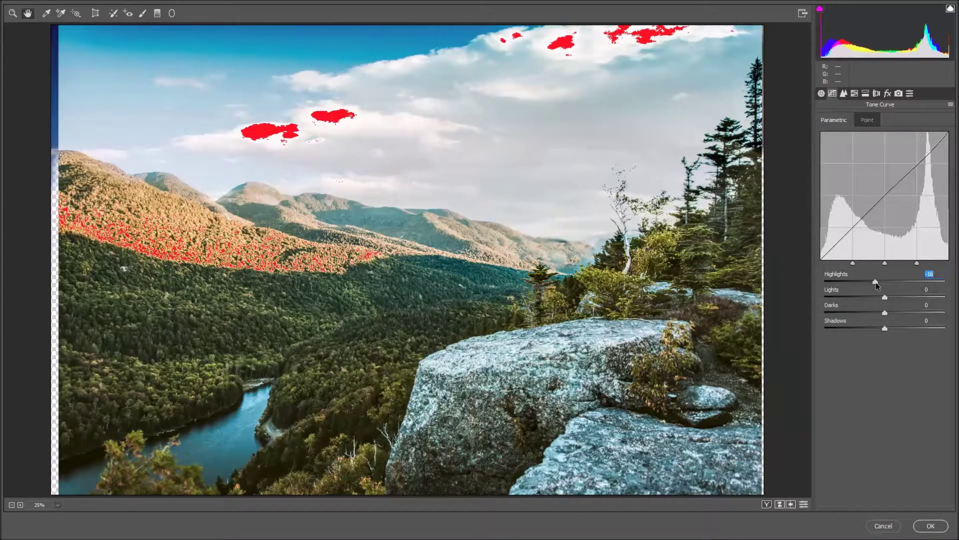
{"action": "left_click_drag", "start_coordinate": [885, 298], "coordinate": [879, 298]}
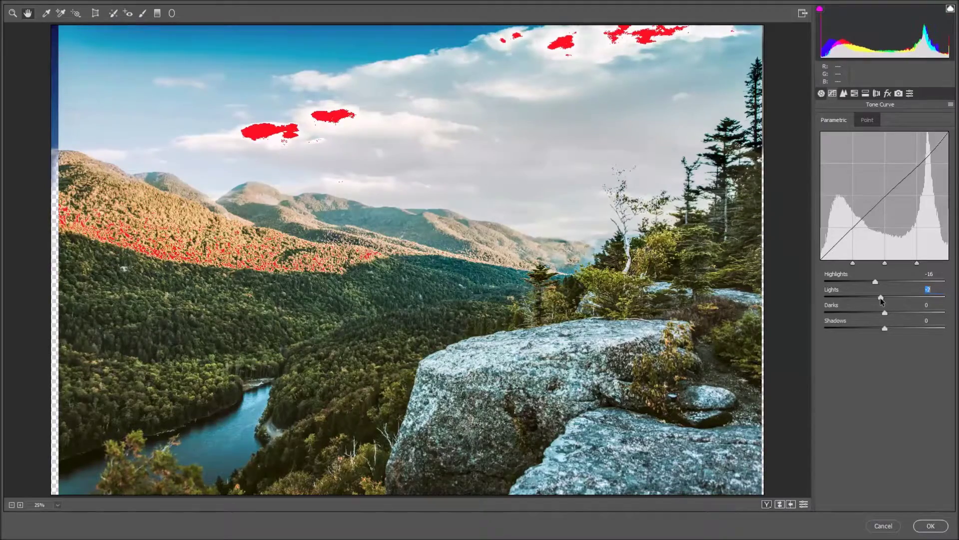
{"action": "left_click", "coordinate": [907, 329]}
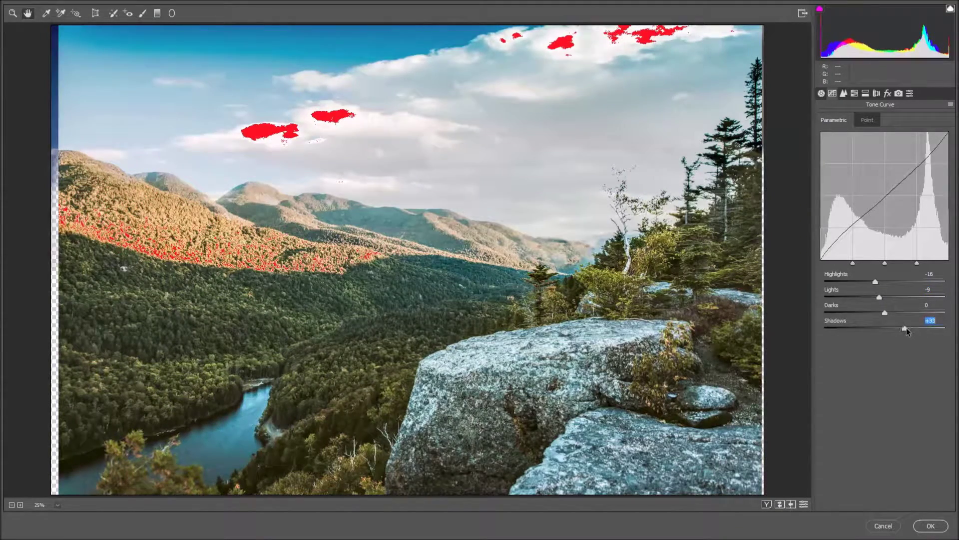
{"action": "left_click", "coordinate": [922, 529]}
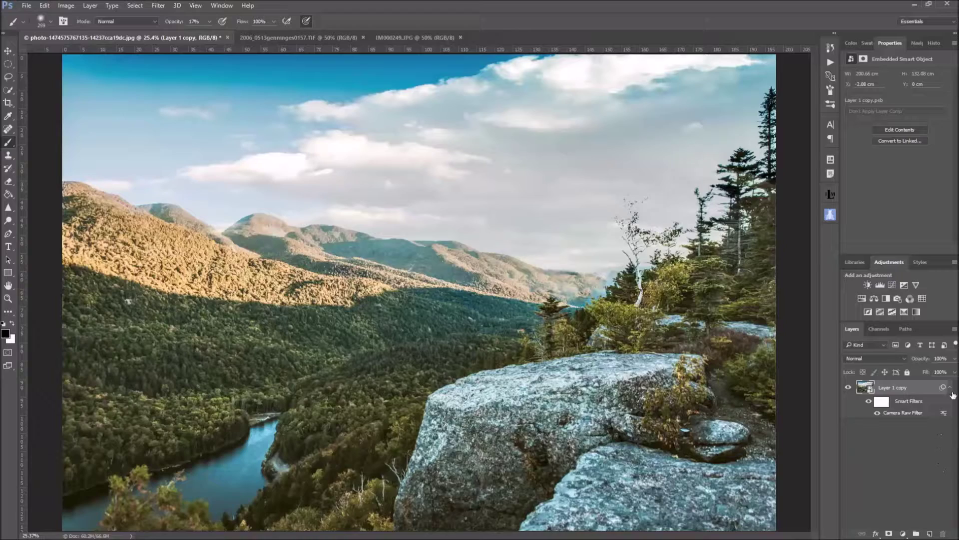
{"action": "left_click", "coordinate": [829, 47]}
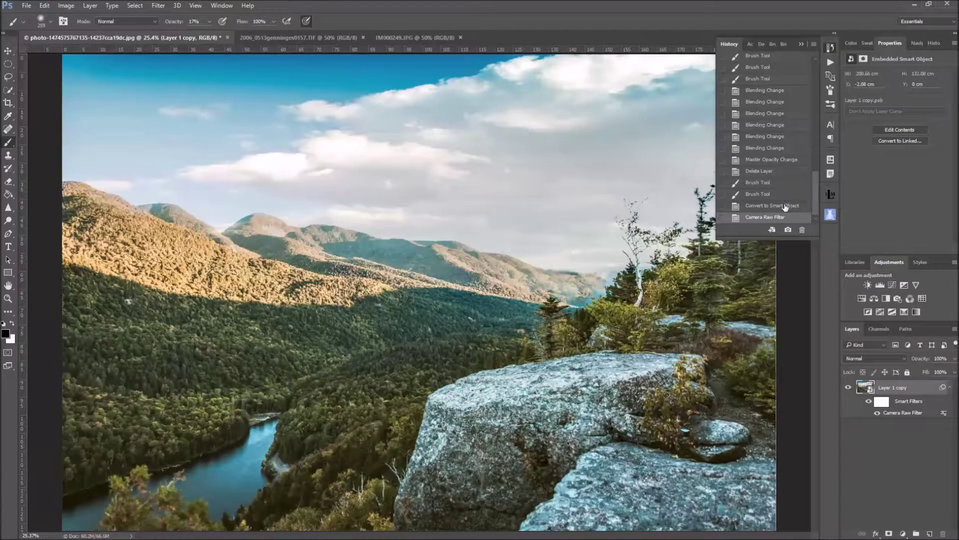
{"action": "left_click", "coordinate": [785, 207]}
{"action": "left_click", "coordinate": [795, 218]}
{"action": "left_click", "coordinate": [830, 47]}
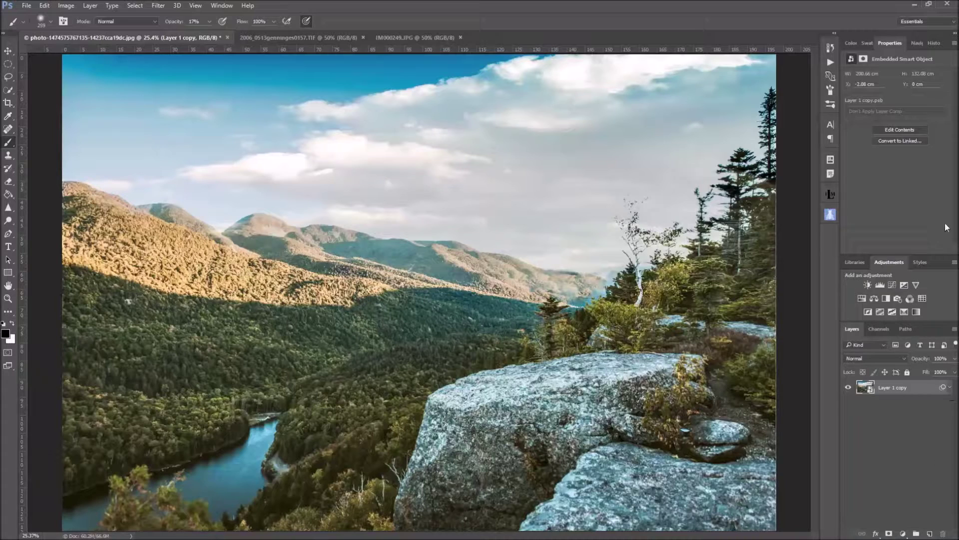
{"action": "left_click", "coordinate": [922, 299]}
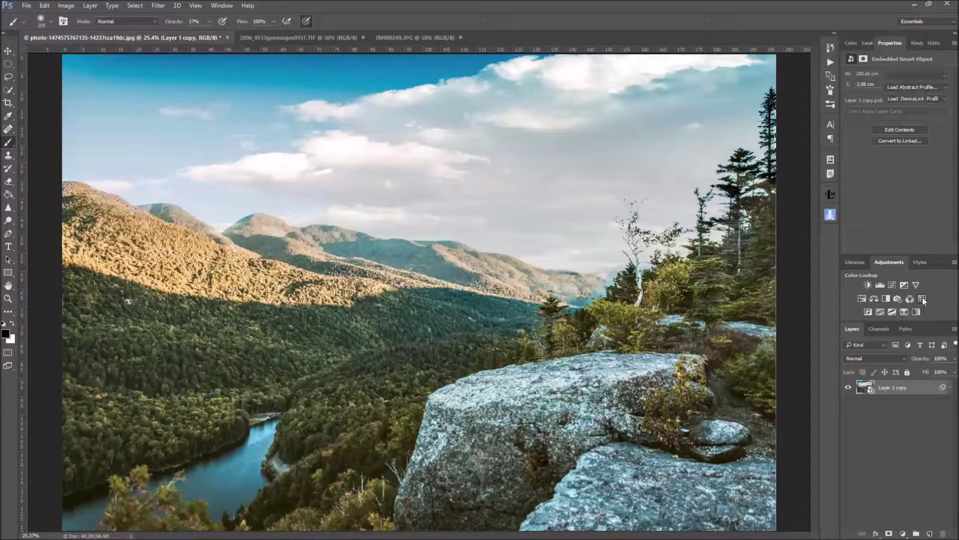
Step: Load the 3Strip.look preset as the Color Lookup layer's 3DLUT file
{"action": "left_click", "coordinate": [933, 75]}
{"action": "left_click", "coordinate": [878, 123]}
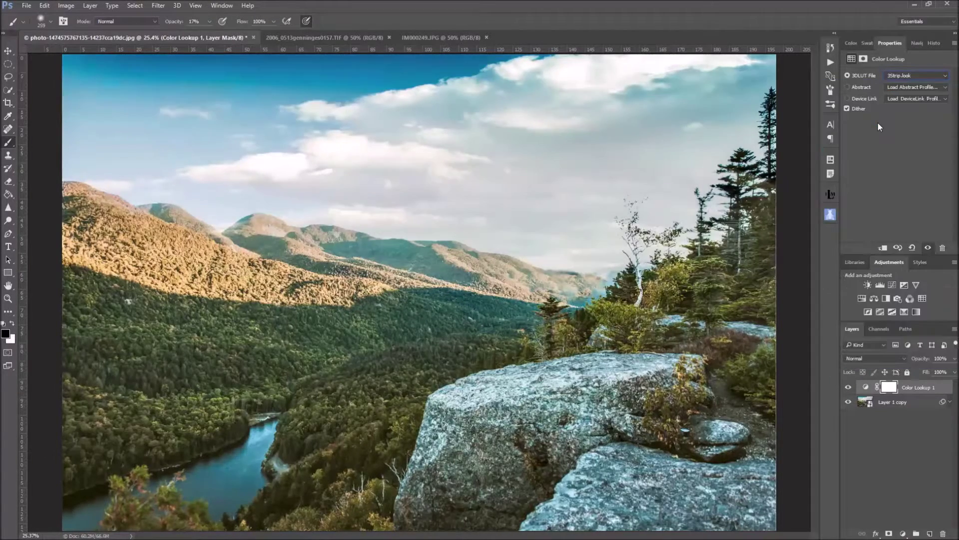